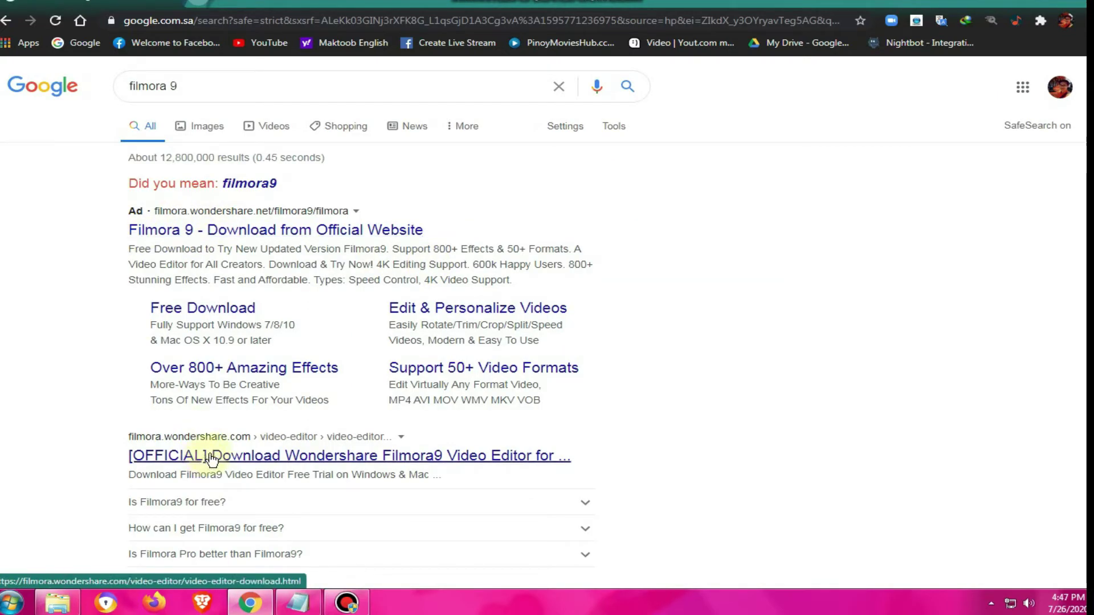
Step: Open the official Wondershare Filmora9 Video Editor page from the search results and download the free Windows installer
scroll(257, 453, down, 2)
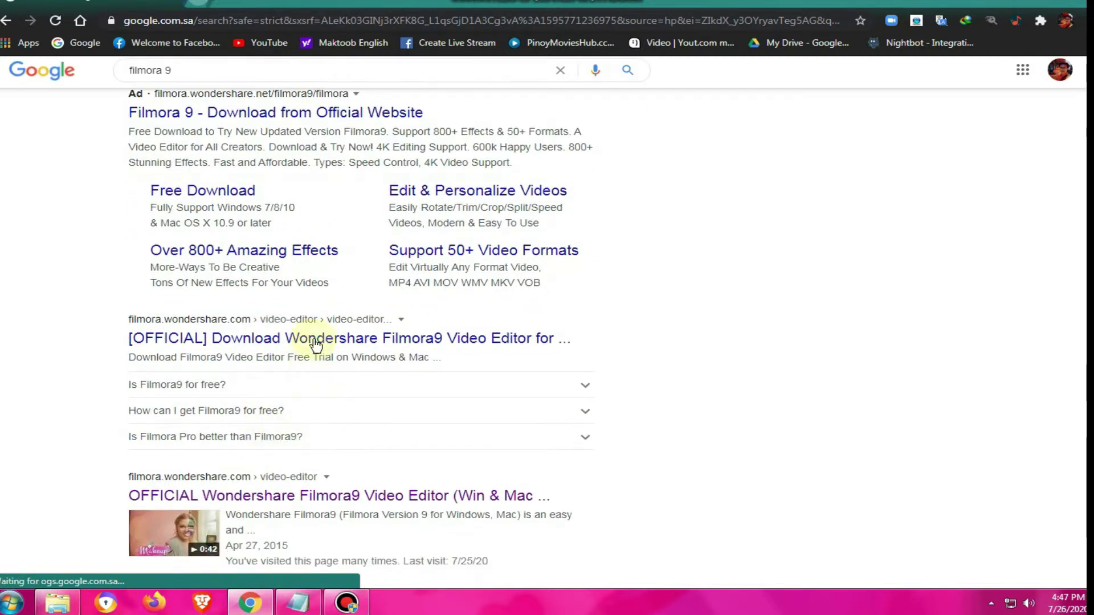
click(313, 497)
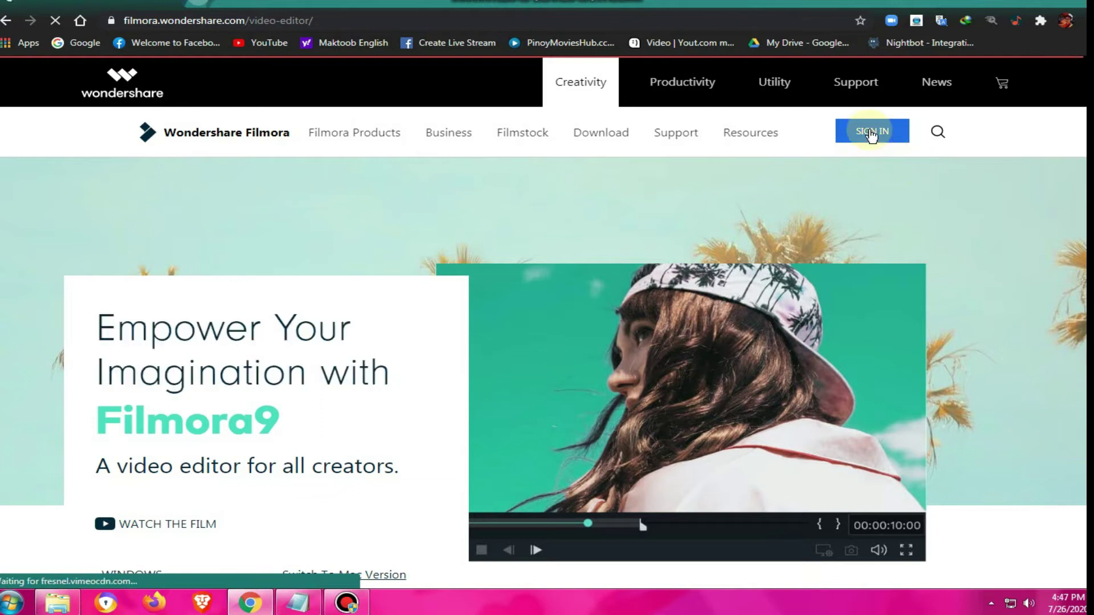
scroll(174, 245, down, 5)
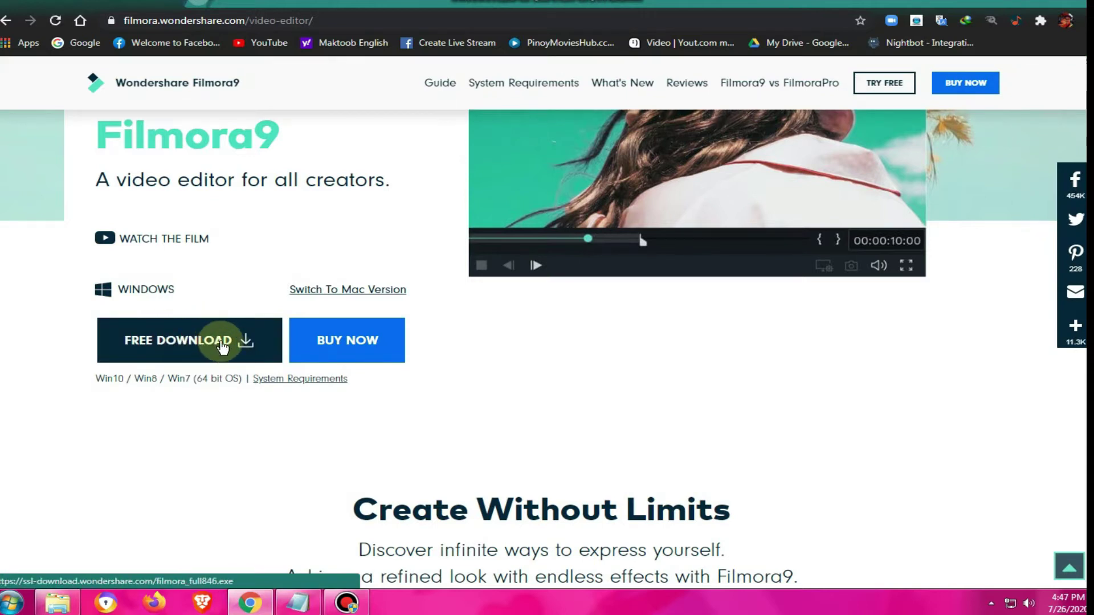
click(176, 220)
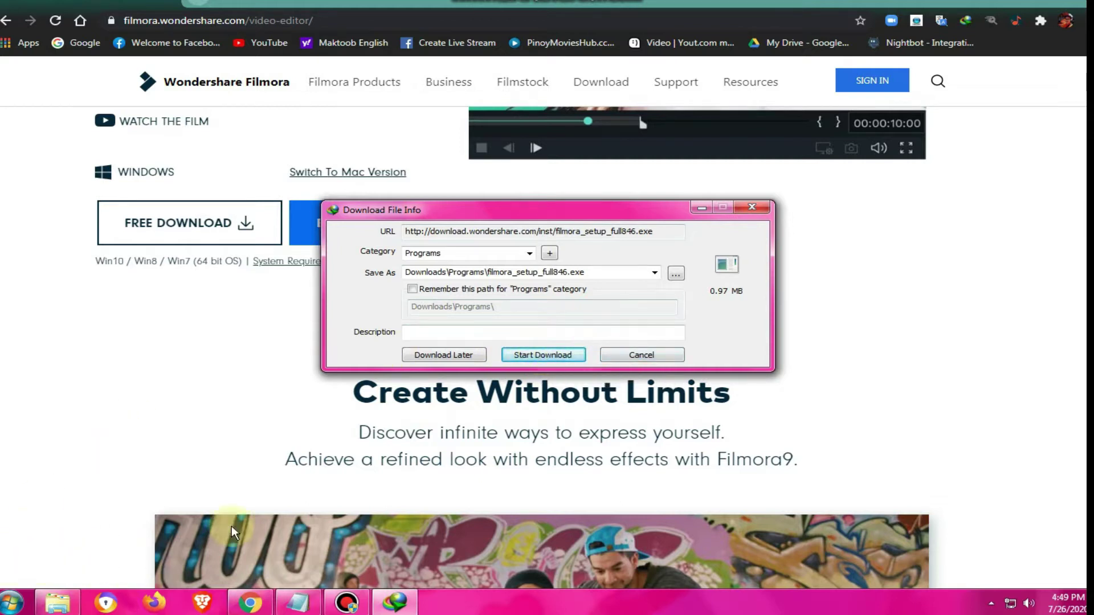
click(548, 353)
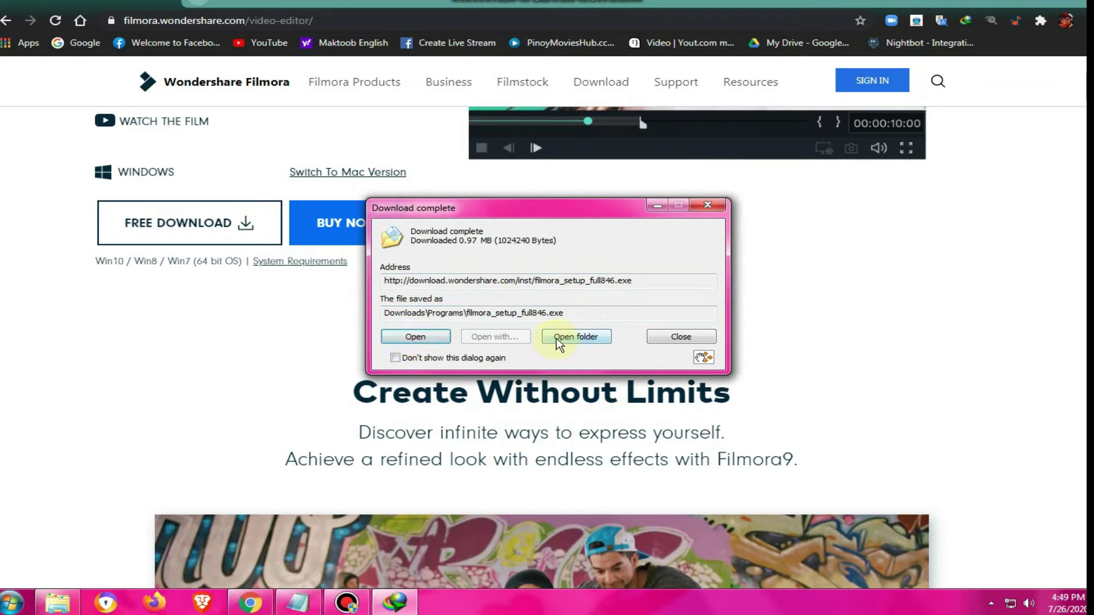
Step: Run the downloaded filmora_setup_full846 installer, install Filmora9 with the default settings and launch it
click(576, 336)
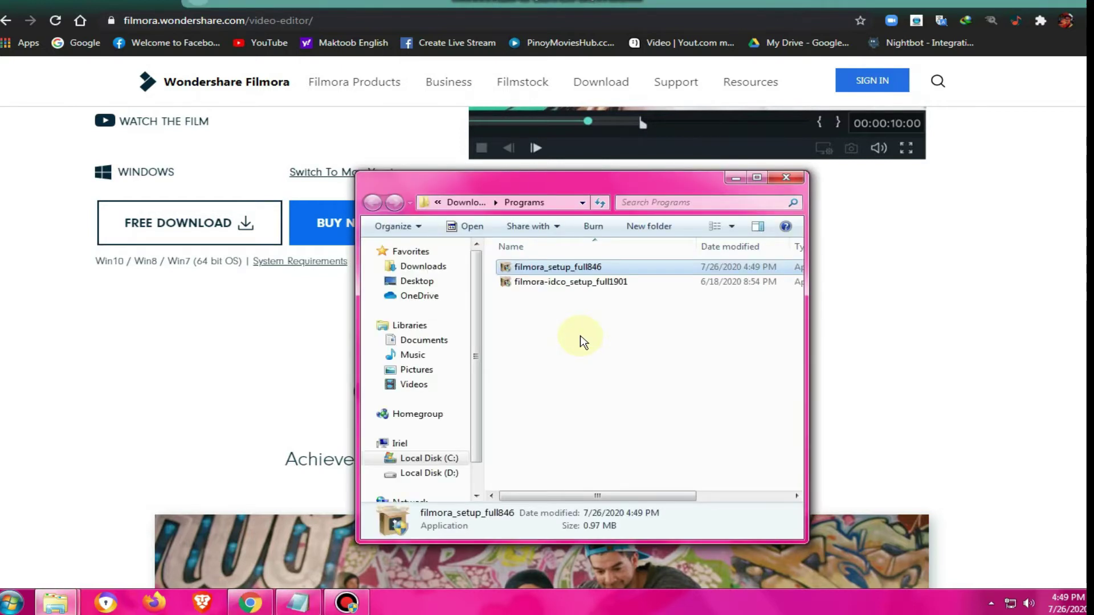
double_click(570, 267)
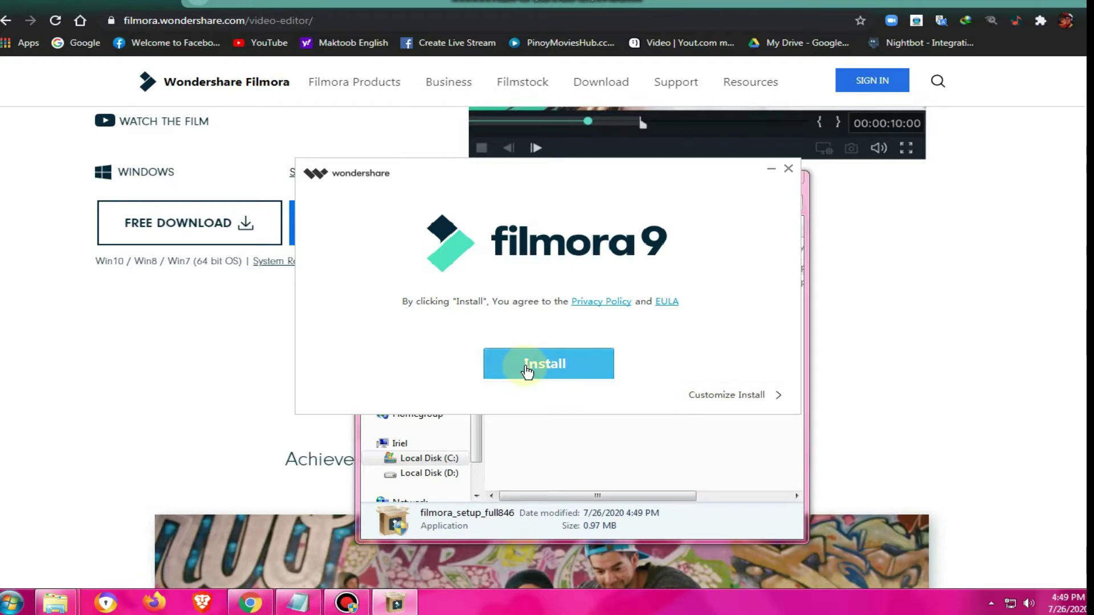
click(573, 364)
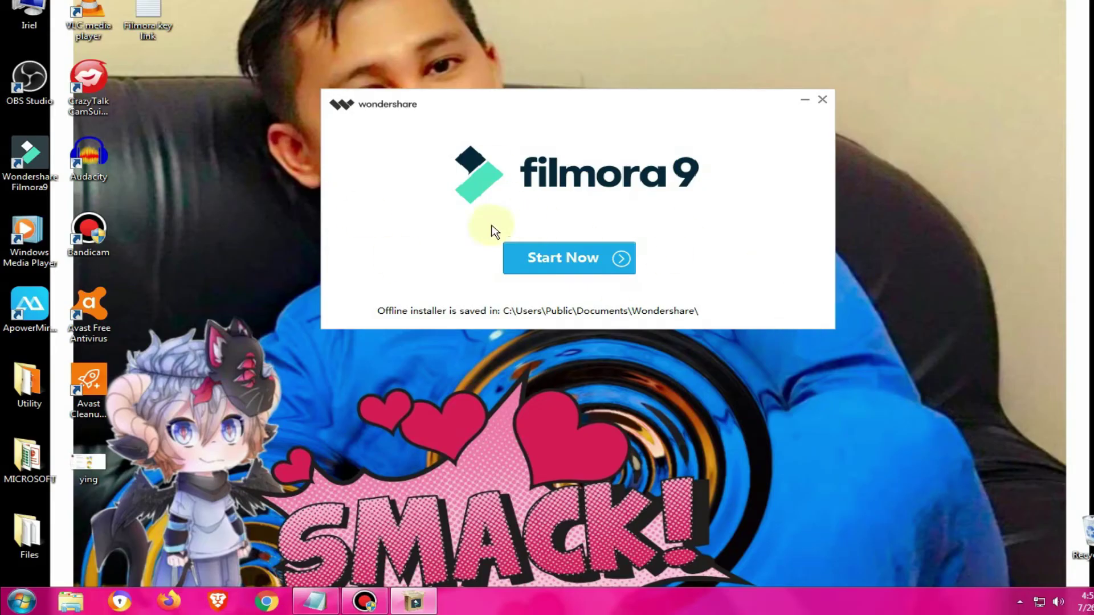
click(563, 265)
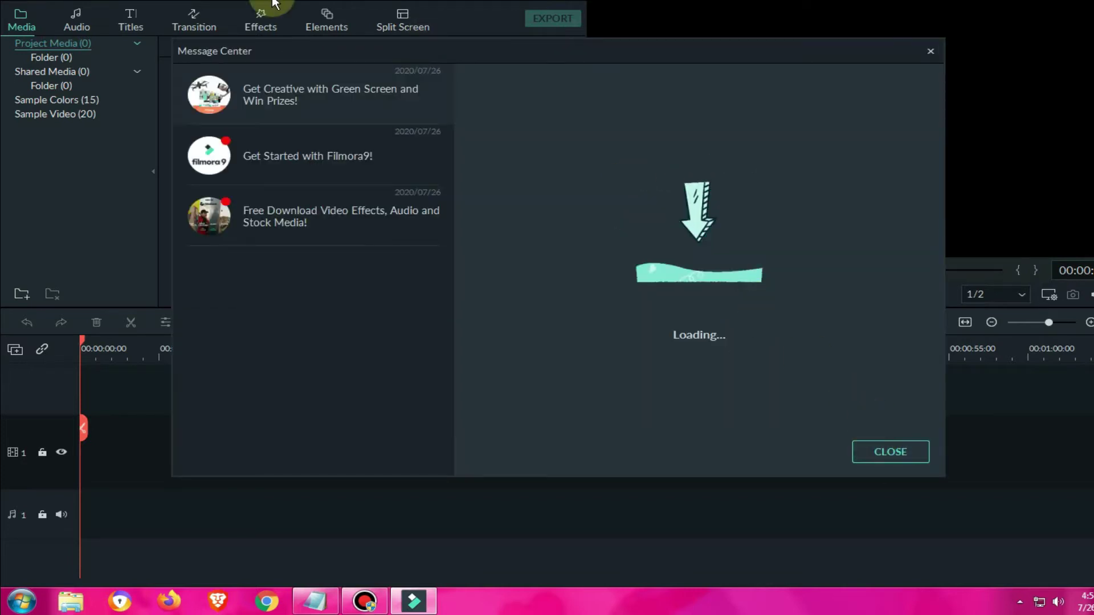
Step: Dismiss the Message Center, the free-trial welcome prompt and the Get Started missions window
click(876, 453)
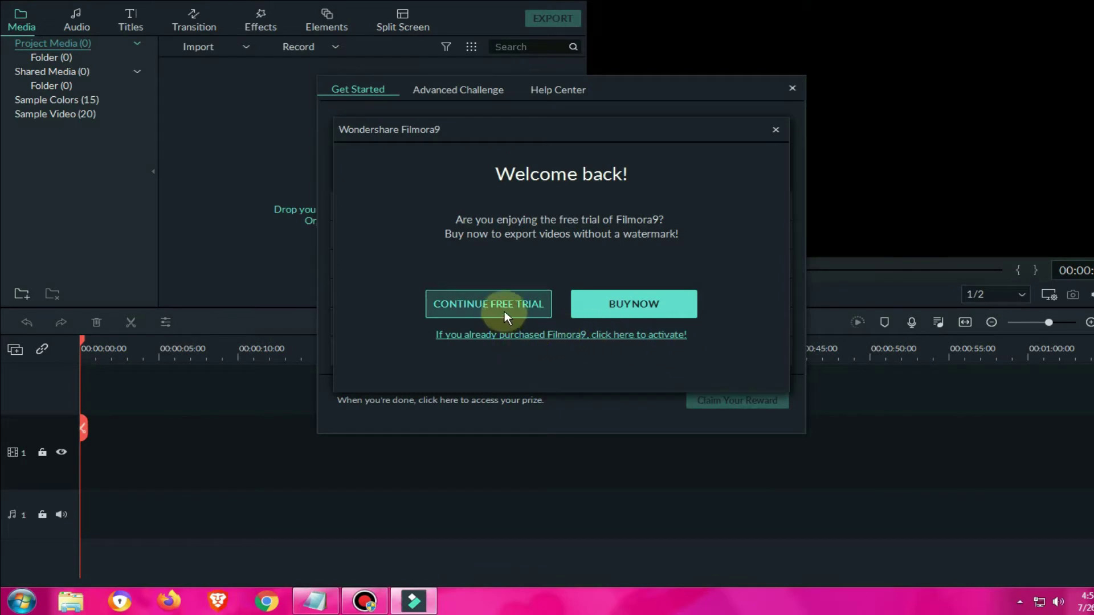
click(773, 129)
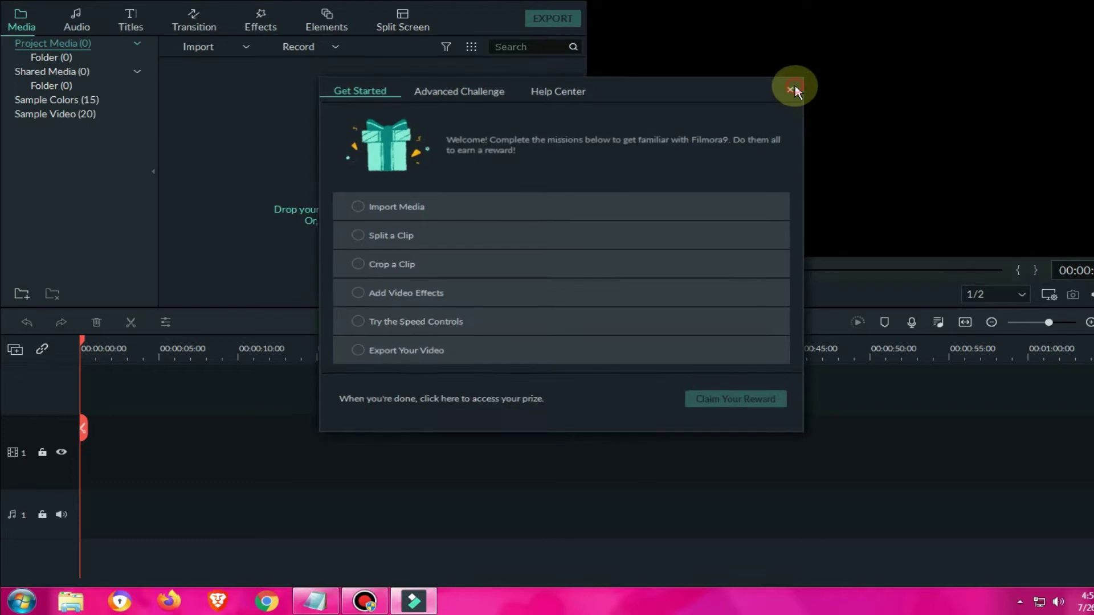
click(793, 88)
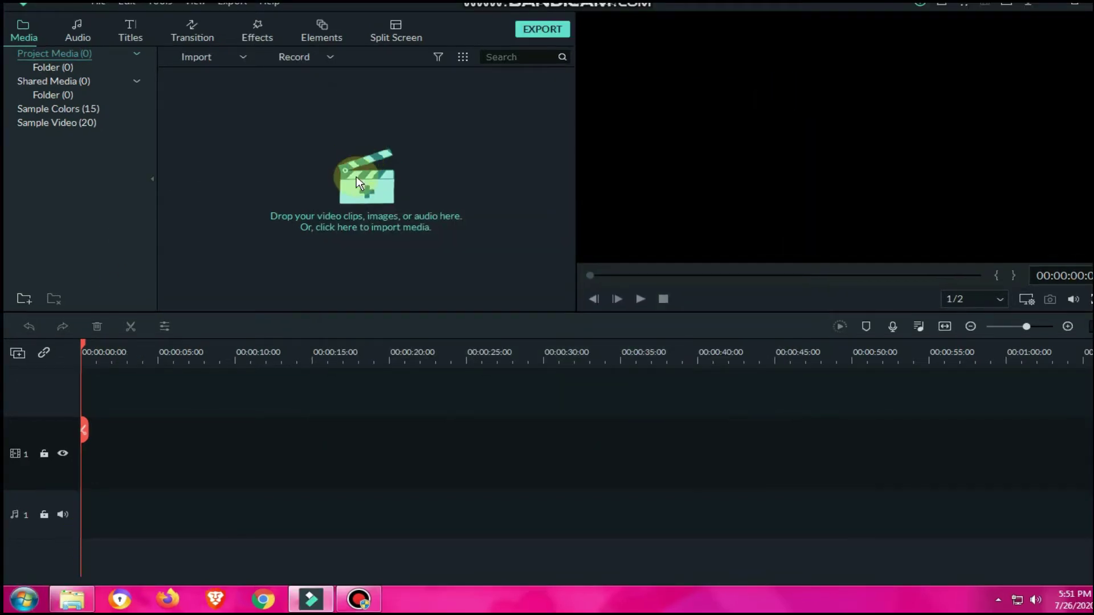
Step: Import the Project_11-15_Full HD_(5) video from the Desktop and add it to the timeline, keeping the 1920 x 1080 25fps project settings
click(358, 182)
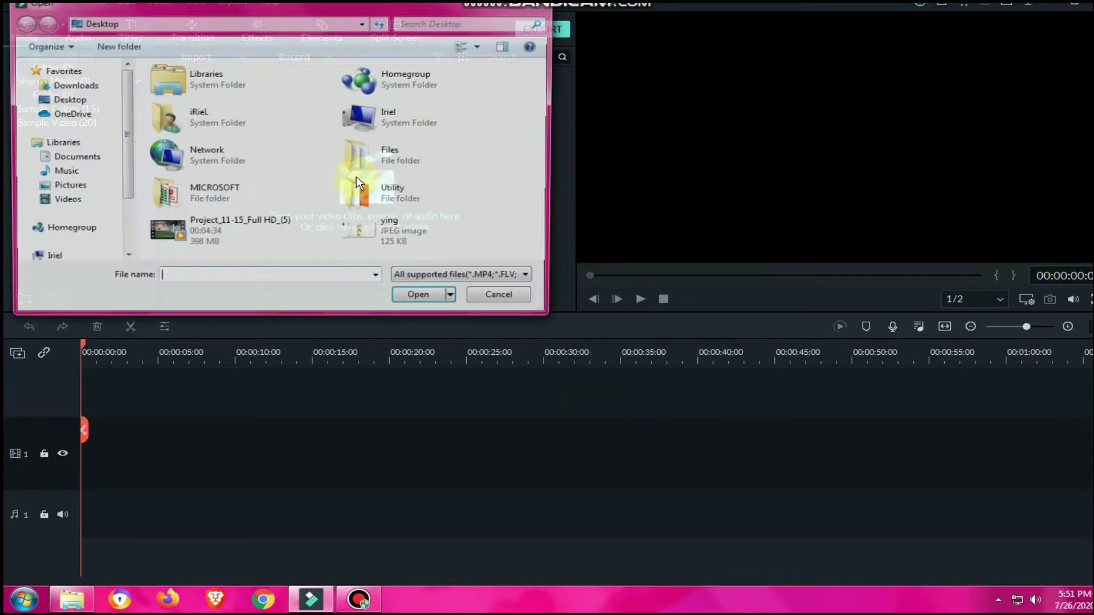
click(194, 233)
click(422, 299)
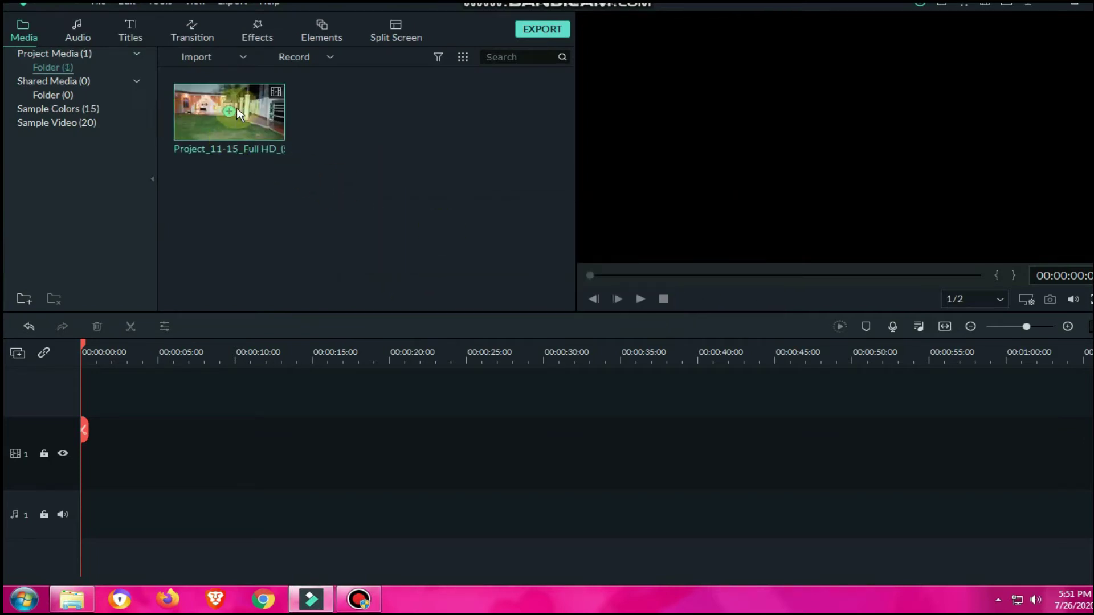
click(231, 111)
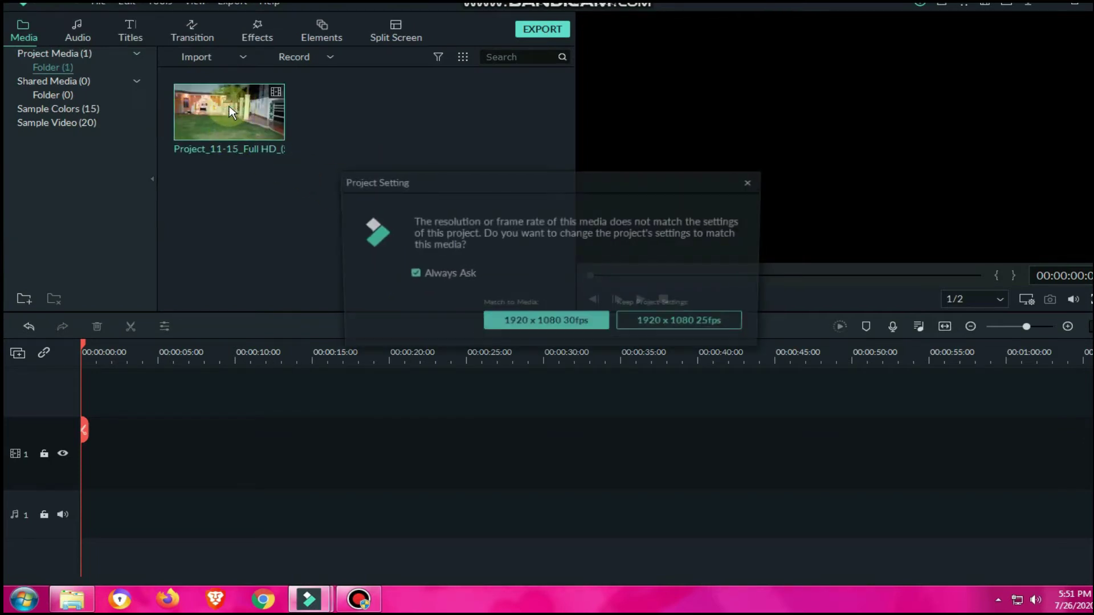
click(647, 322)
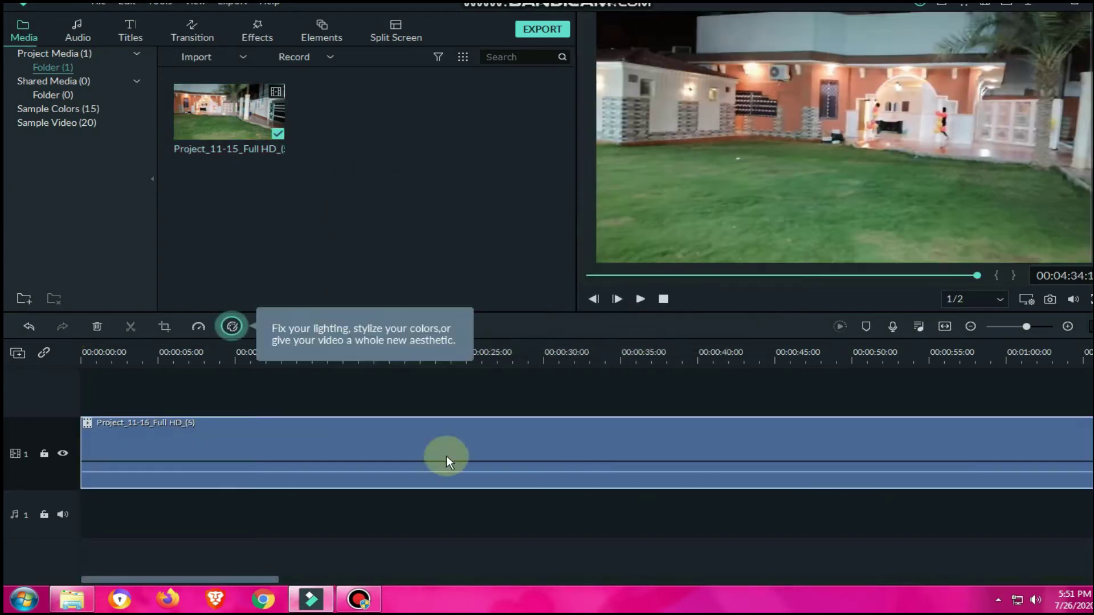
Step: Detach the audio from the Project_11-15_Full HD_(5) clip and delete the detached audio
right_click(395, 450)
click(443, 272)
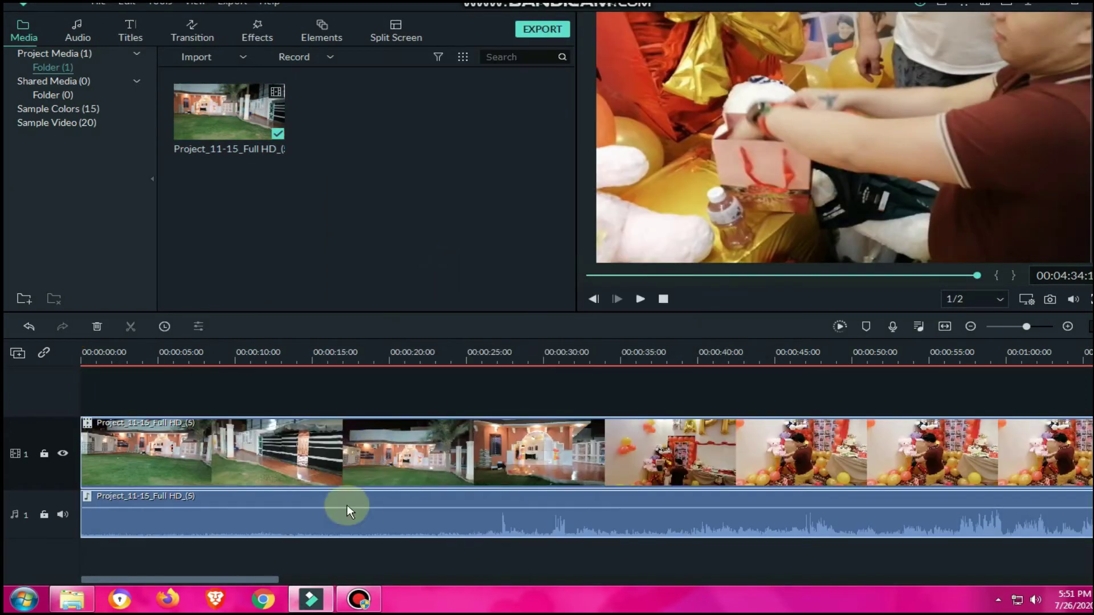
key(Delete)
Step: Split the video clip at about 34 seconds and delete the part after the cut
click(534, 354)
drag(551, 342, 604, 348)
click(602, 431)
click(642, 444)
key(Delete)
Step: Import the Upbeat Background Music For Videos and Presentations file into the project media folder
right_click(416, 137)
click(435, 140)
scroll(80, 171, down, 3)
click(79, 195)
double_click(183, 220)
double_click(183, 219)
scroll(341, 171, down, 3)
click(478, 200)
click(421, 299)
Step: Place the Upbeat Background Music clip at the start of video track 2 and detach its audio
click(208, 421)
drag(208, 422, 228, 371)
right_click(674, 433)
click(658, 273)
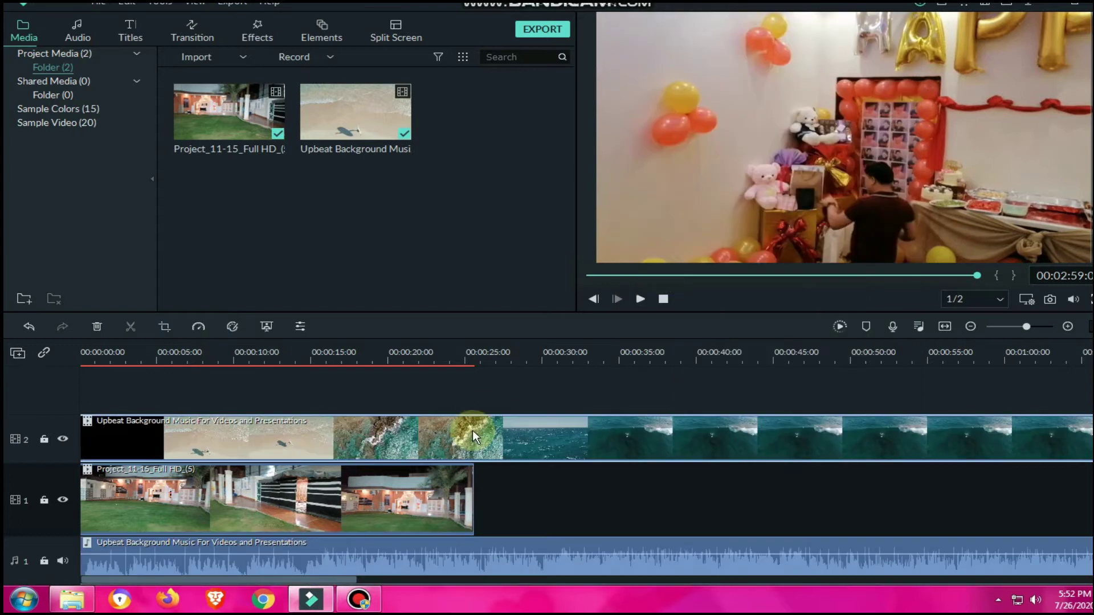
Step: Delete the picture part of the Upbeat Background Music clip from video track 2, keeping its audio
double_click(473, 430)
right_click(521, 432)
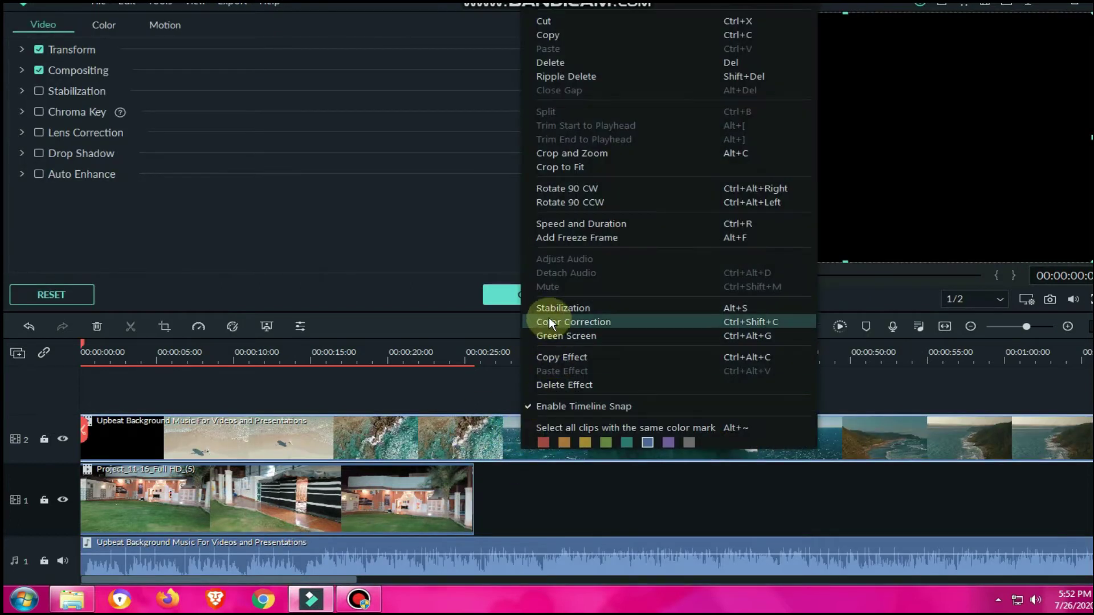
click(556, 61)
Step: Split the background music at the end of the video, about 34 seconds, and delete the excess music
click(603, 359)
click(618, 562)
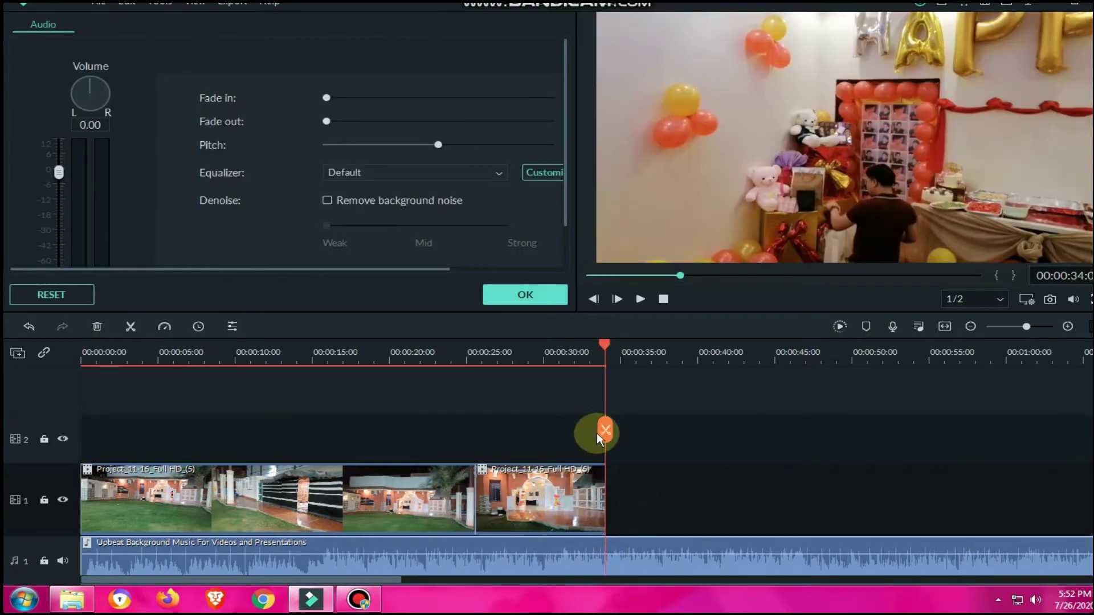
key(Delete)
Step: Lower the background music clip's volume to -6.32 dB, playing the timeline to check the level
click(260, 353)
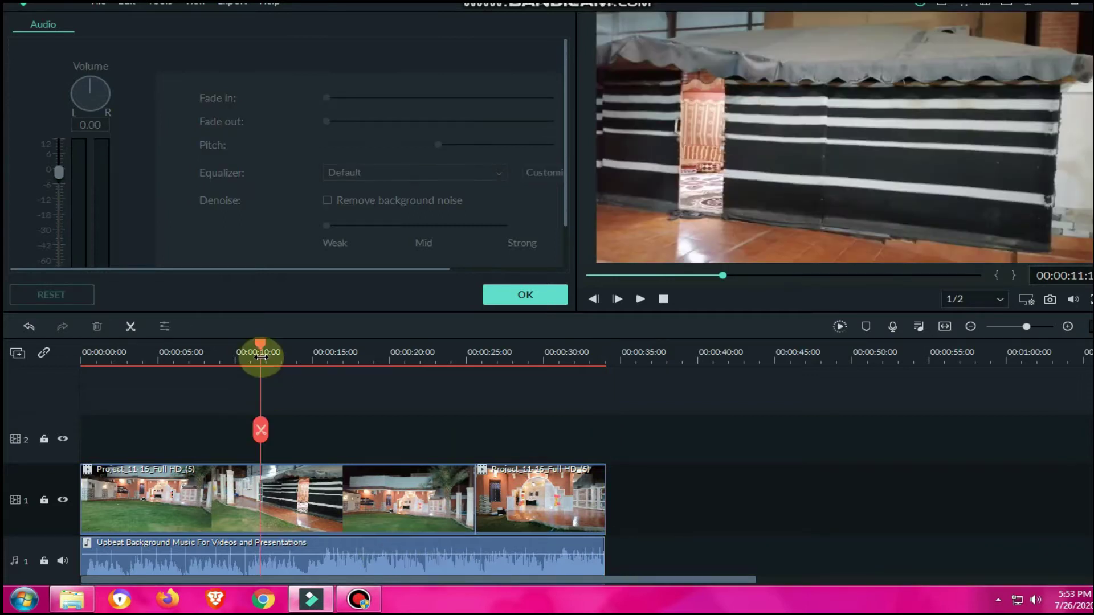
click(110, 518)
click(526, 294)
drag(205, 550, 199, 558)
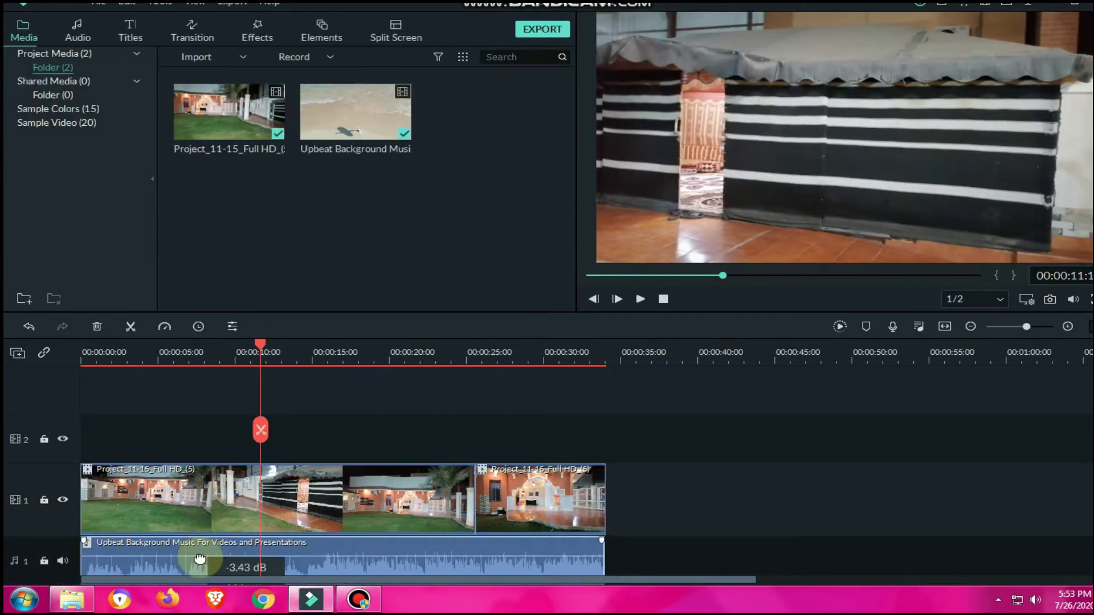
click(639, 299)
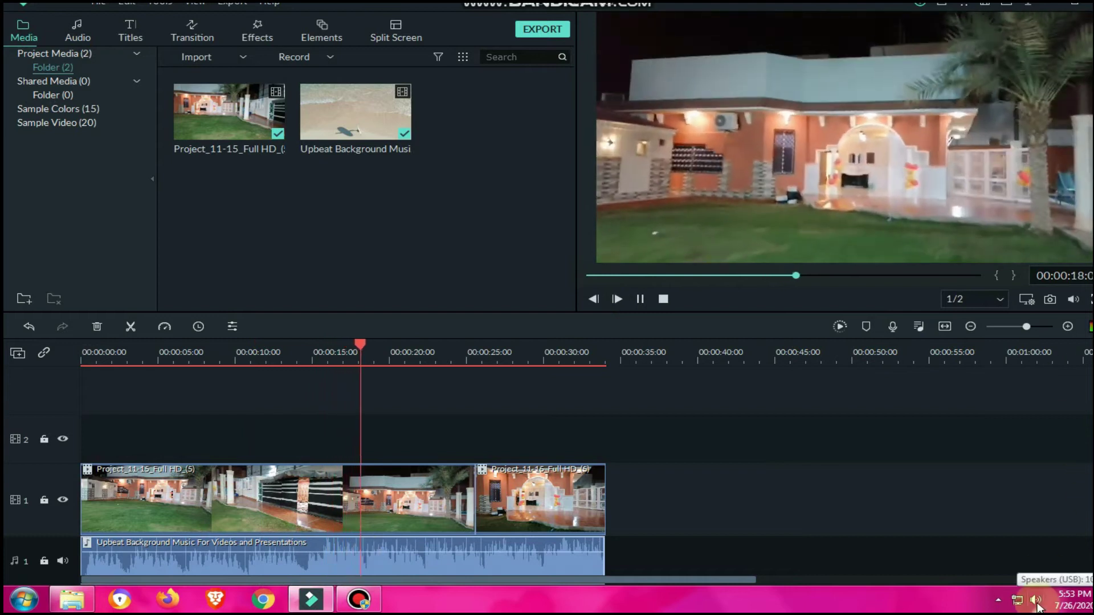
drag(440, 554, 456, 564)
click(641, 300)
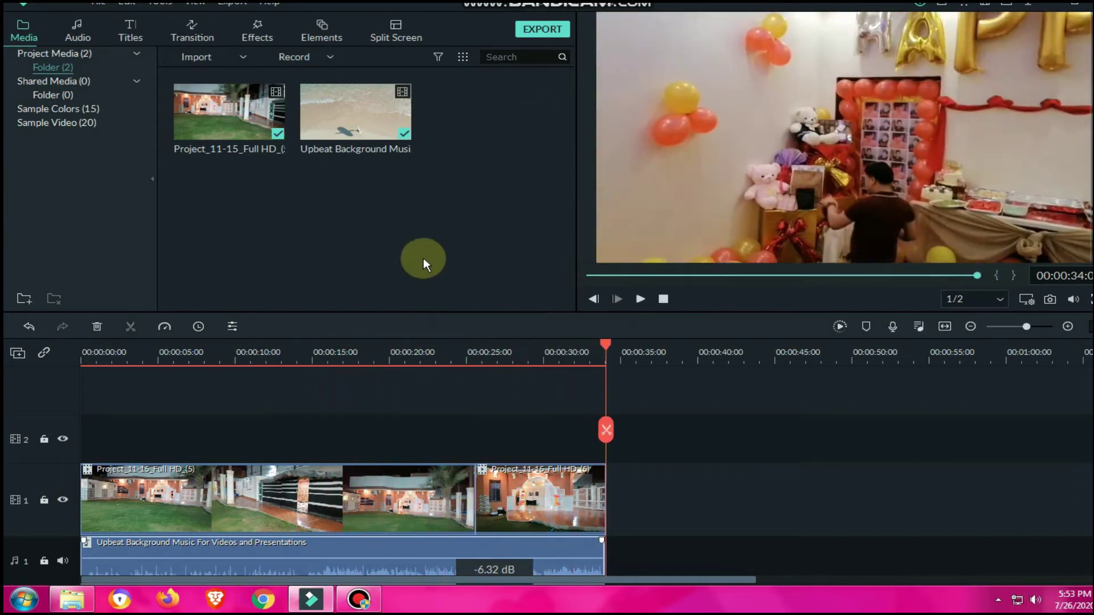
Step: Start the export and open the licence-code activation form through the already-purchased option
click(539, 29)
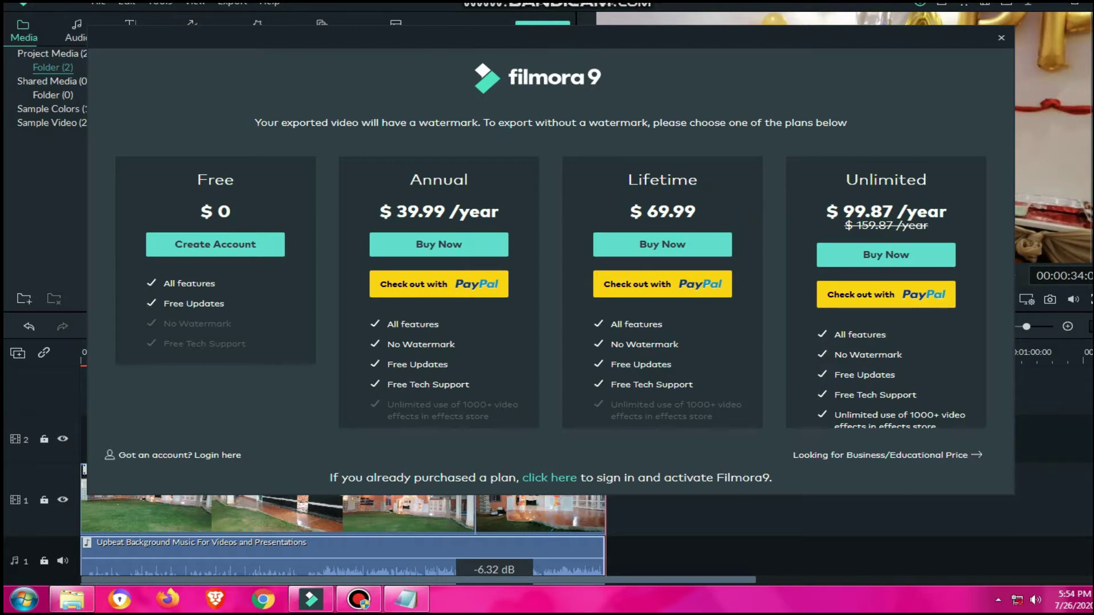
click(560, 477)
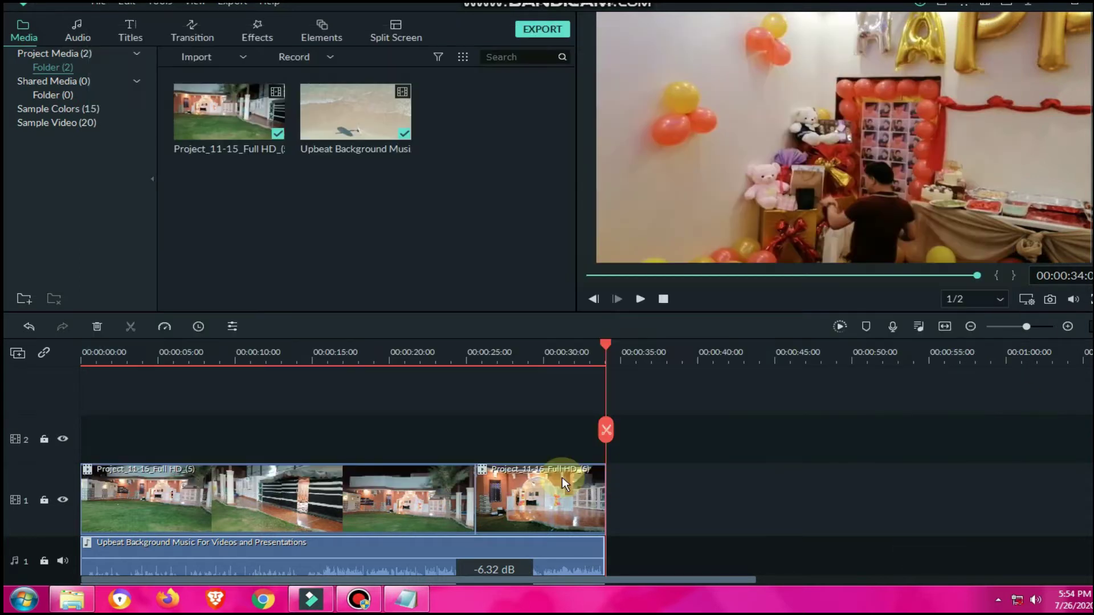
click(465, 256)
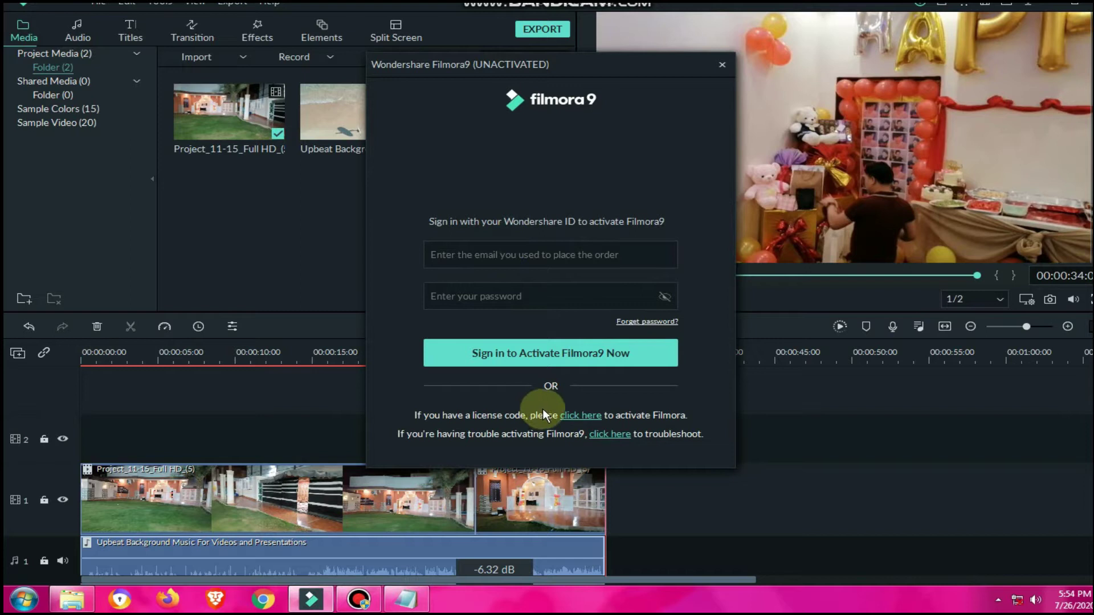
click(576, 416)
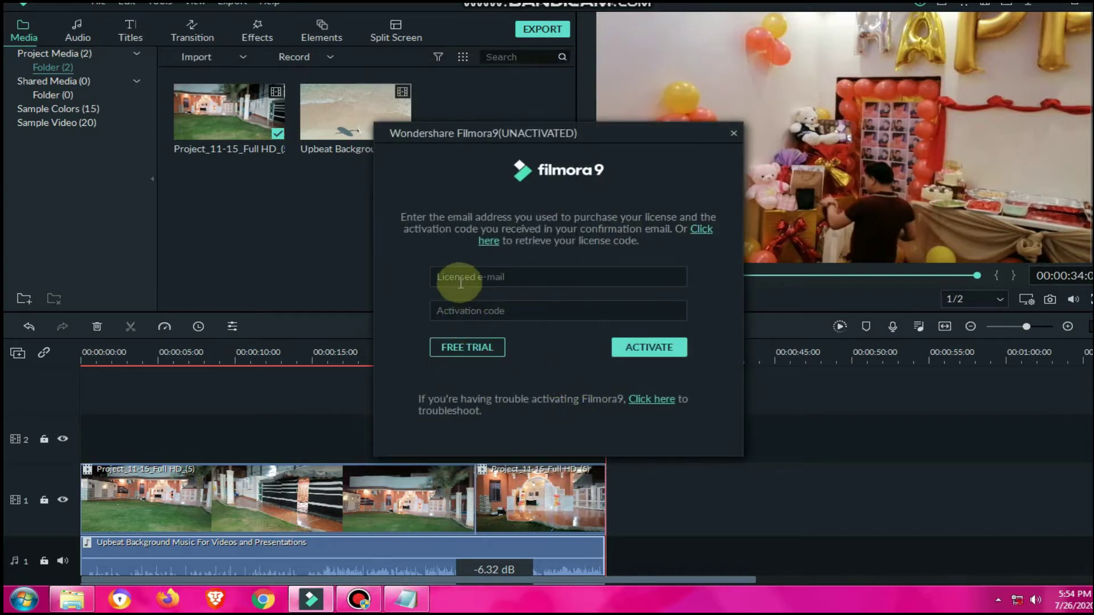
Step: Fill in the licensed e-mail, paste the matching activation code from the Filmora key link Notepad file, and activate Filmora9
key(ctrl+v)
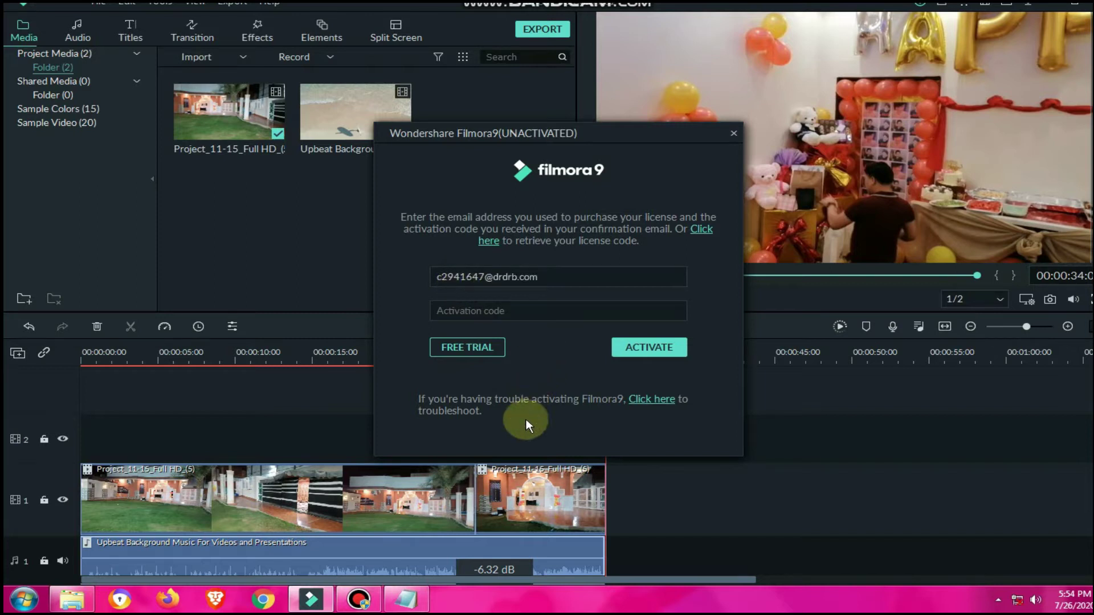
click(420, 608)
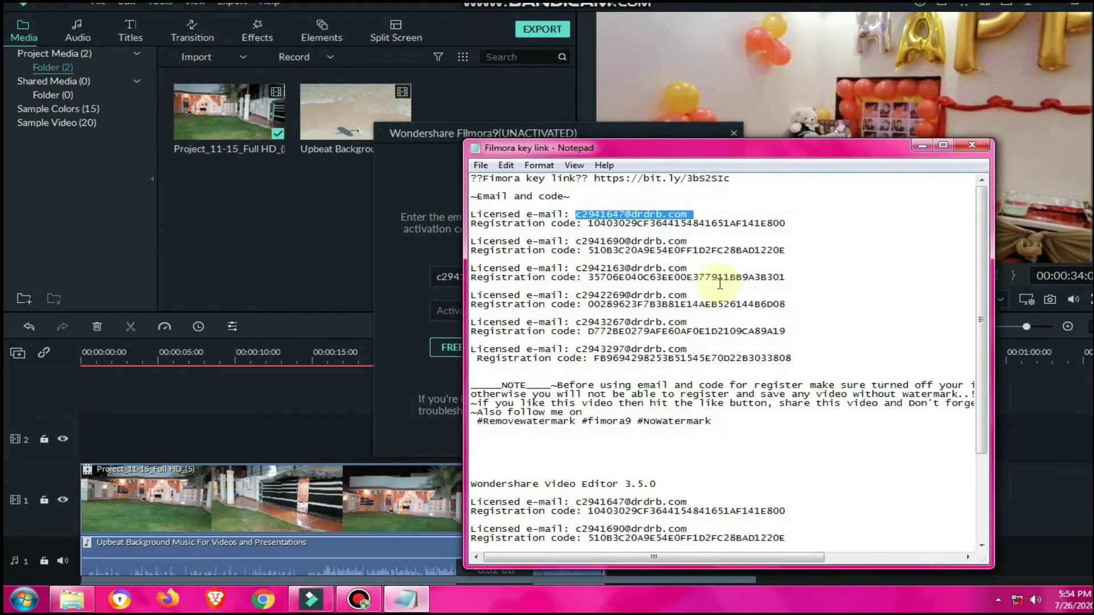
drag(786, 225, 595, 224)
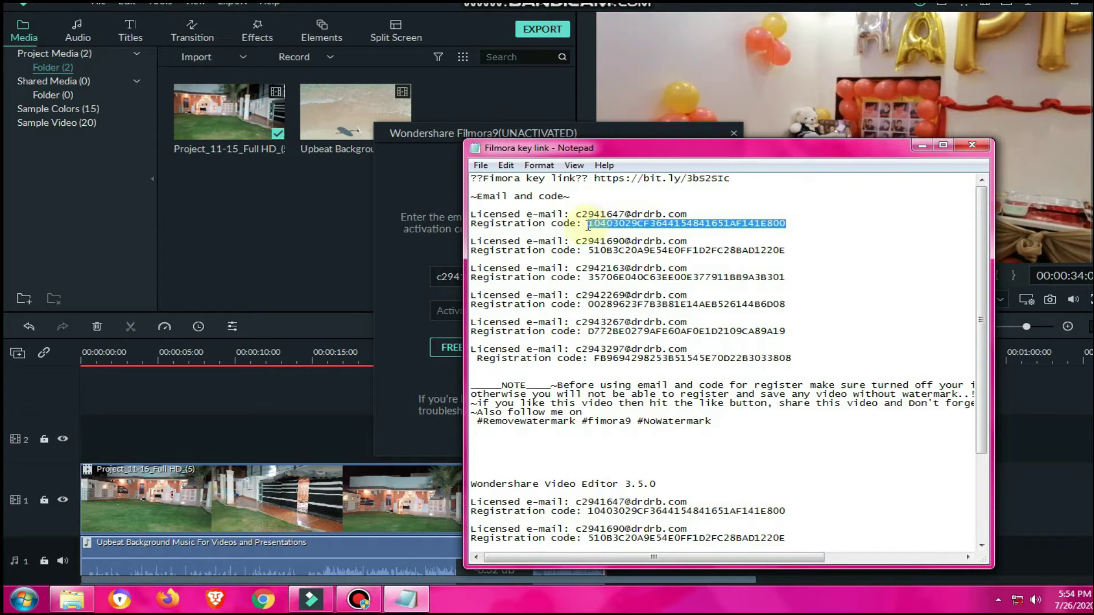
click(409, 157)
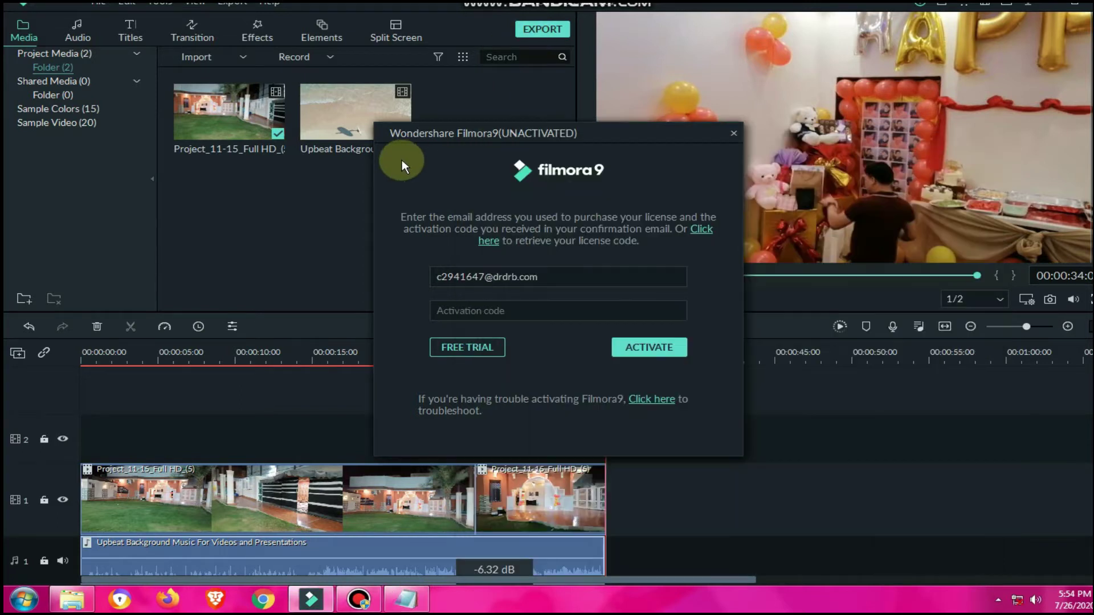
click(536, 310)
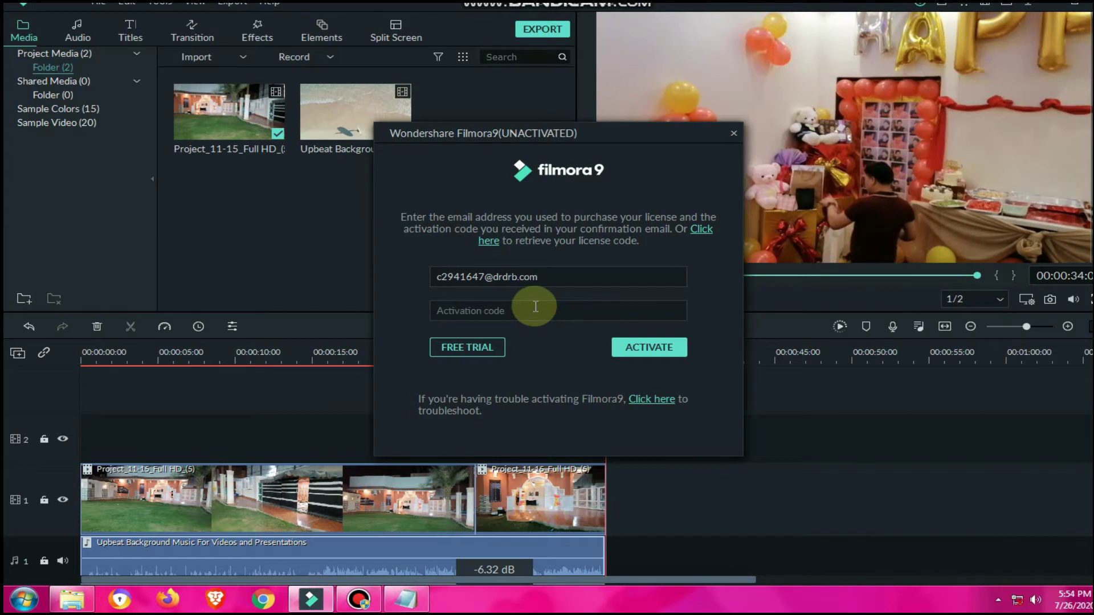
key(ctrl+v)
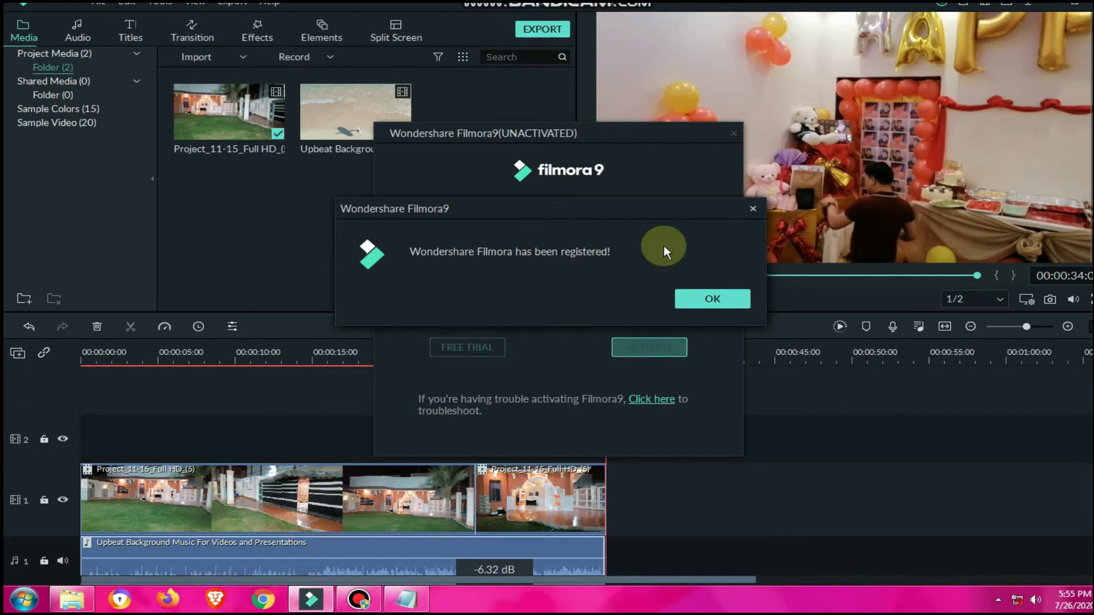
click(708, 295)
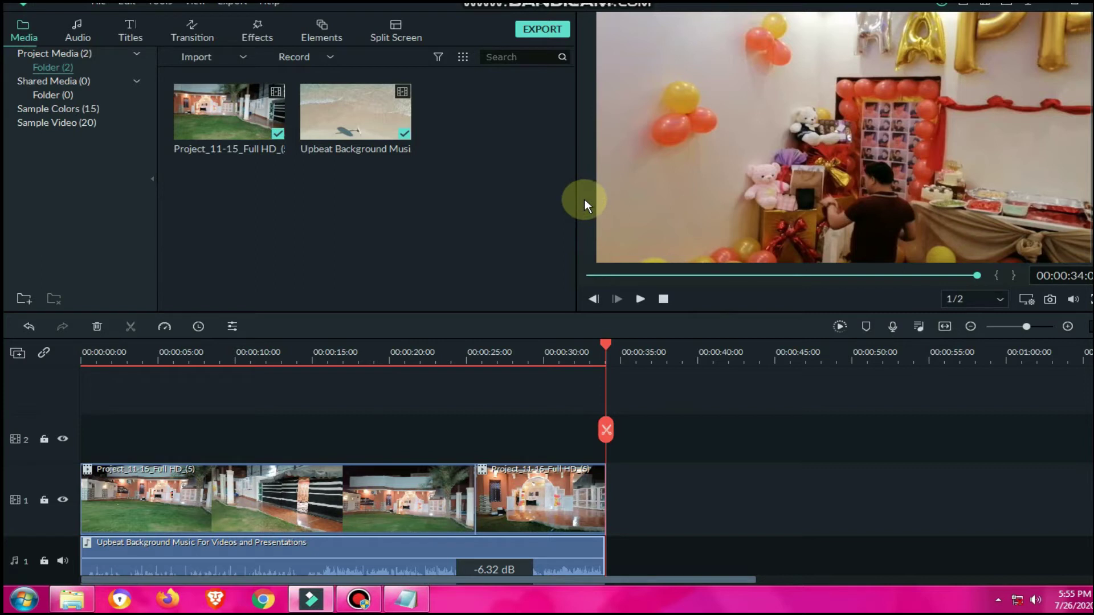
Step: Start exporting the edited video to the computer and name the output file "yeng sample"
click(544, 27)
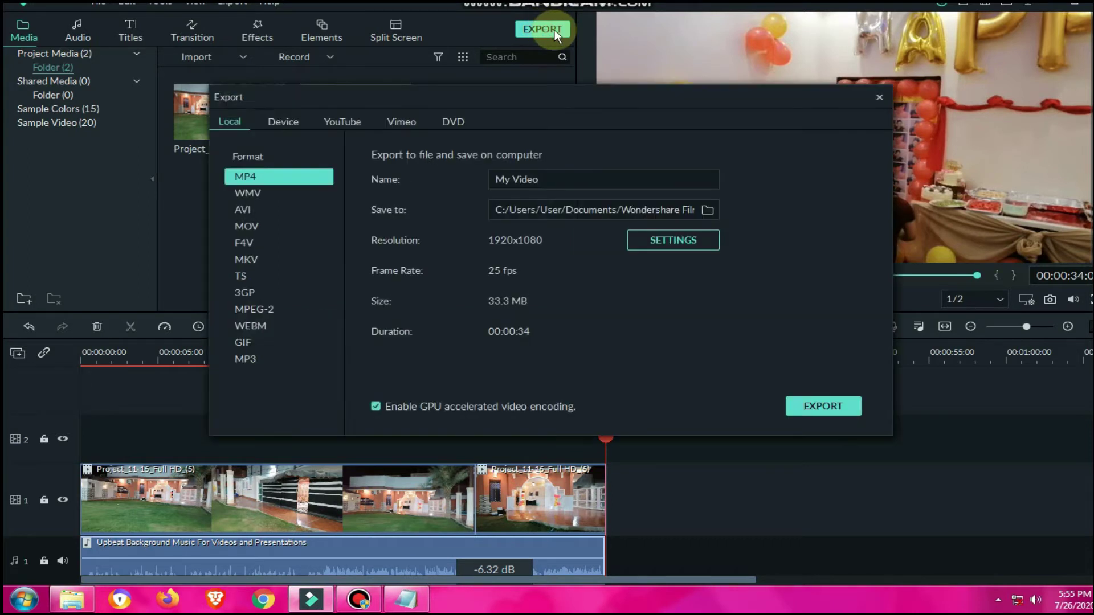
click(552, 182)
drag(552, 182, 410, 183)
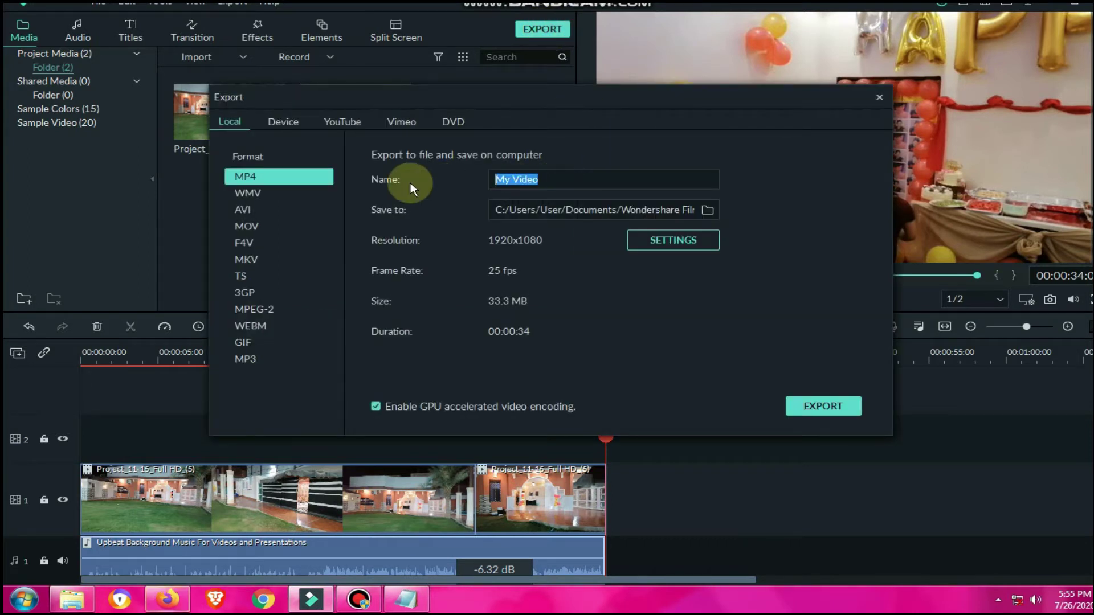
text(y)
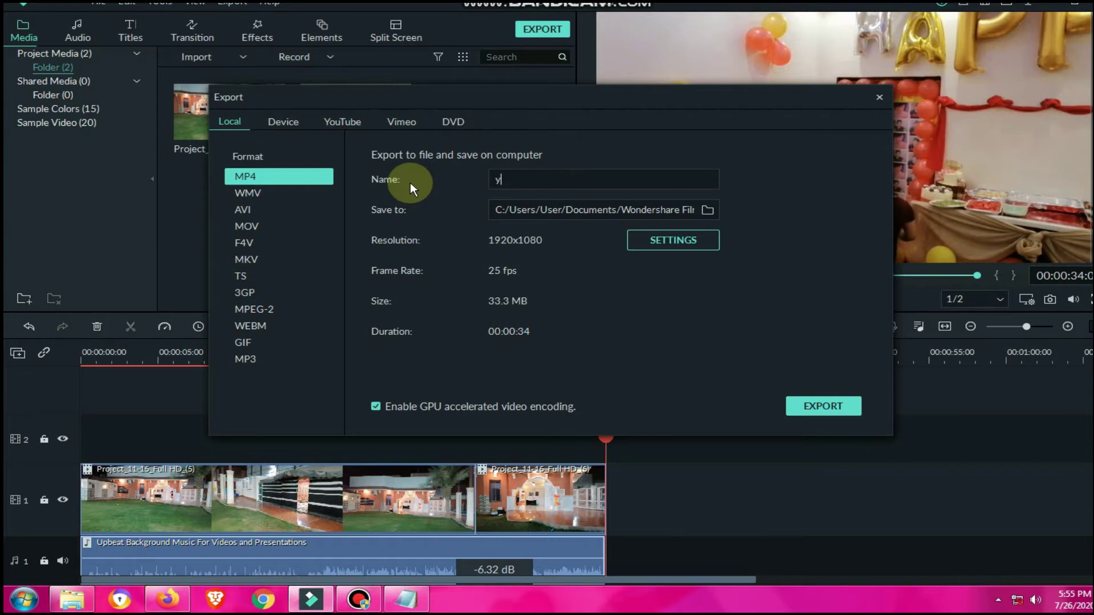
text(eng sam)
Step: Set the Desktop as the save folder and export the video as MP4
click(708, 210)
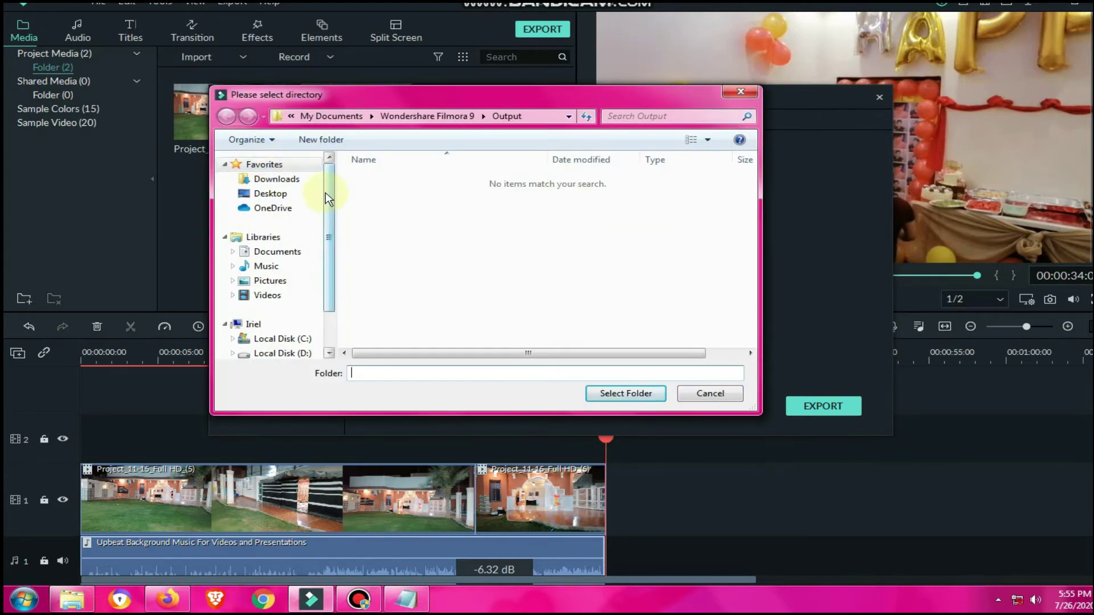
click(273, 196)
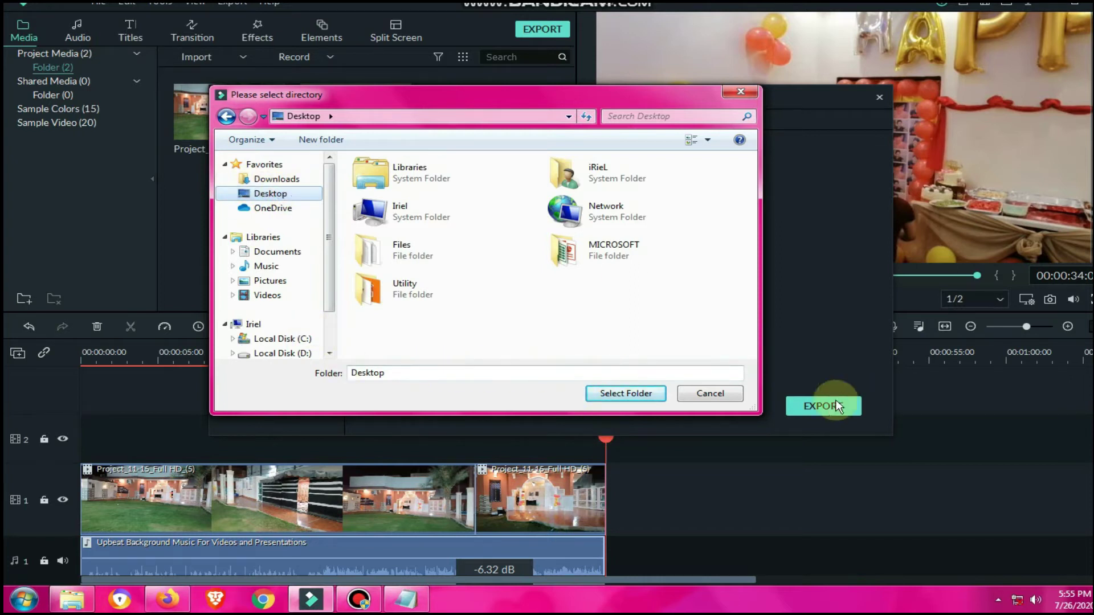
click(600, 390)
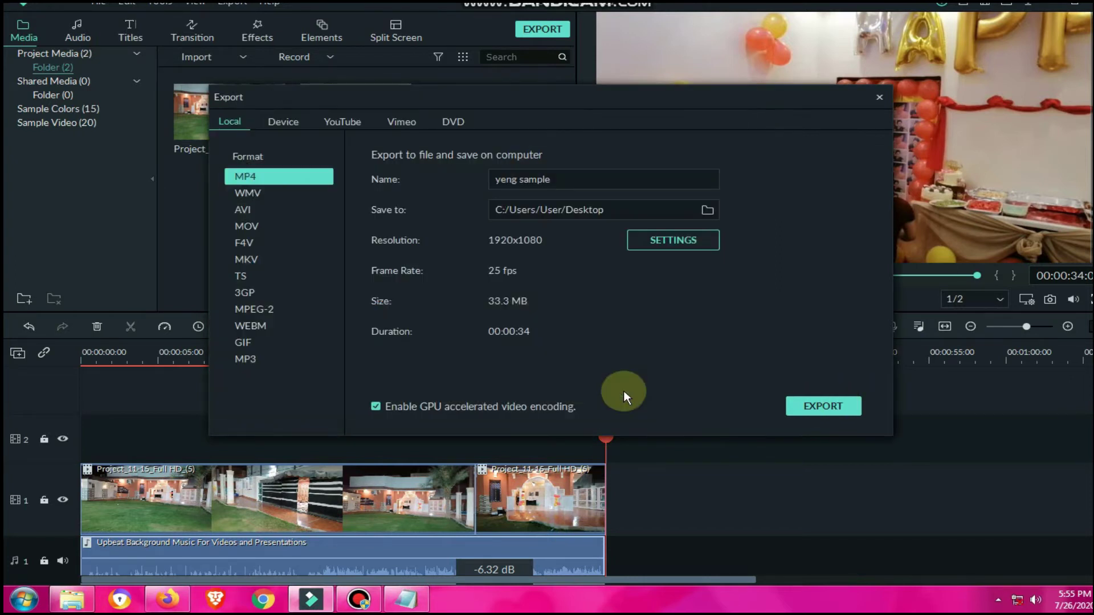
click(822, 406)
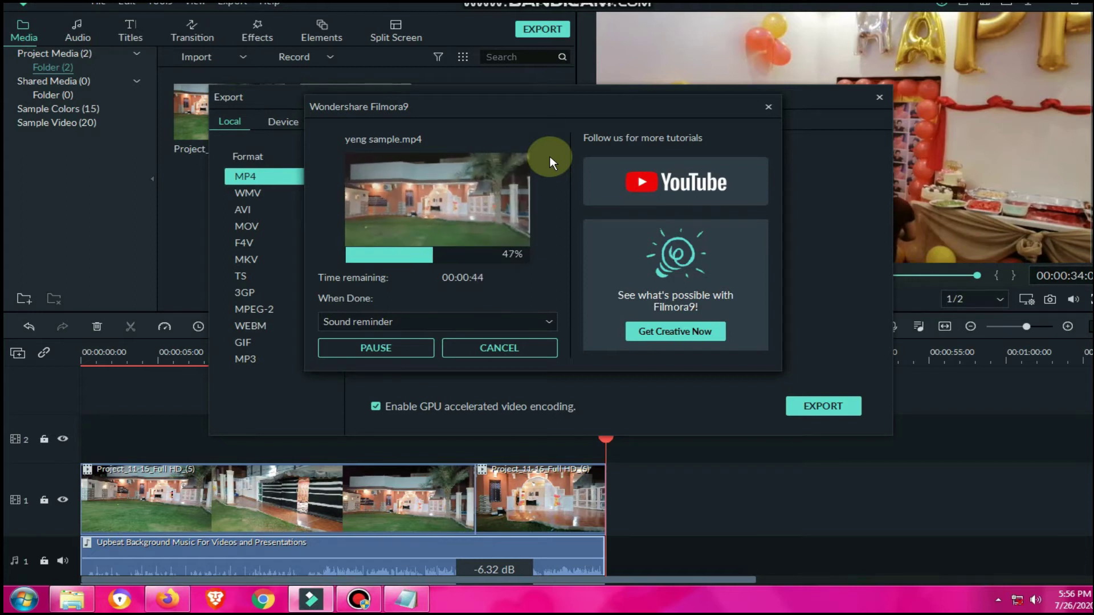
click(363, 607)
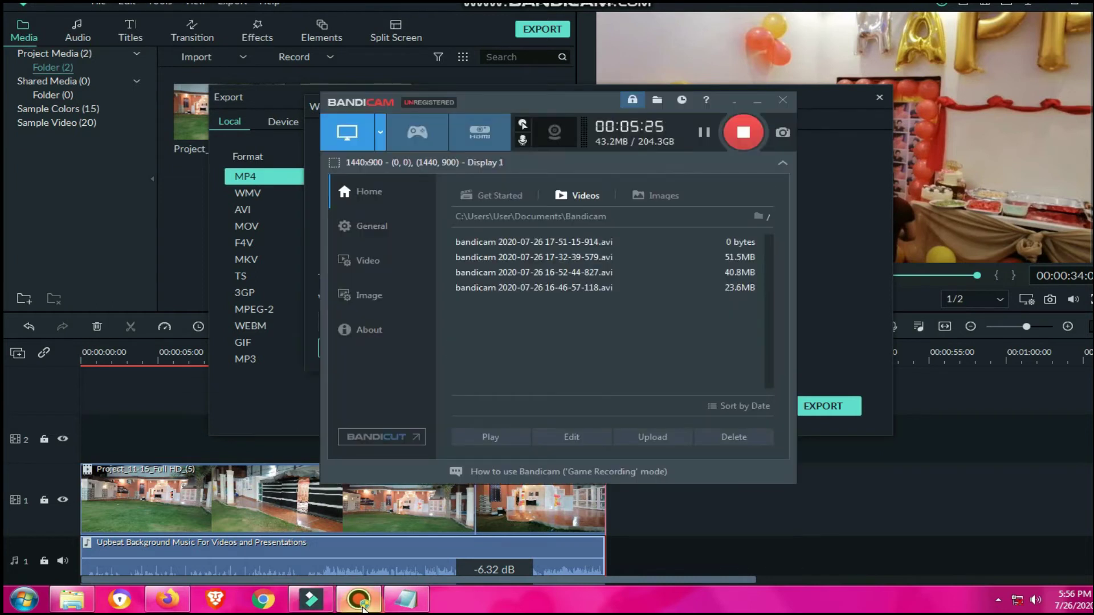
click(363, 608)
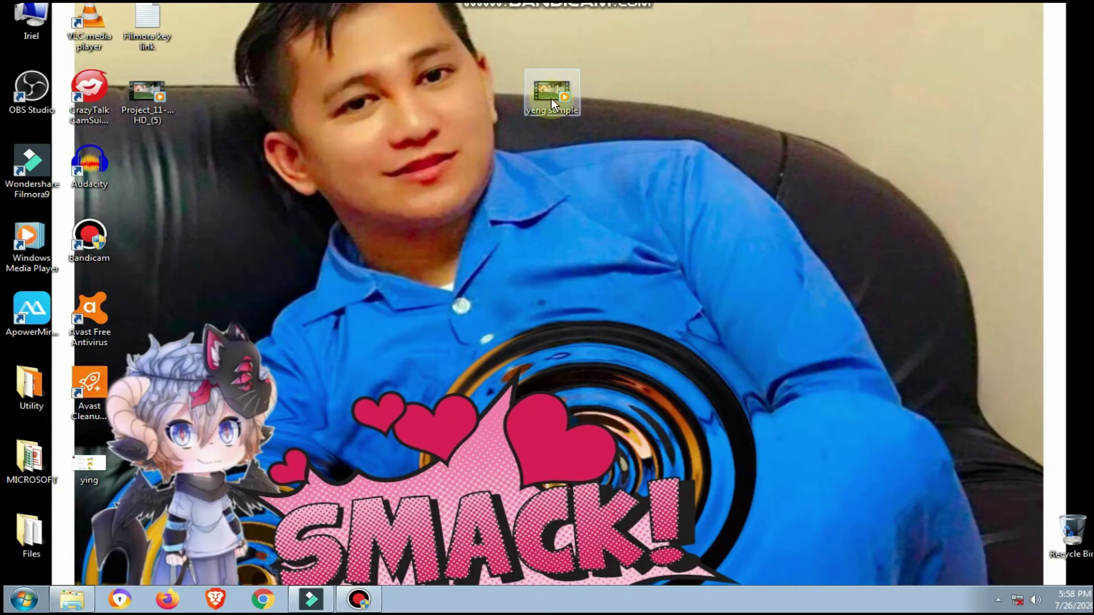
Step: Play the exported "yeng sample" video from the desktop in Windows Media Player and maximize the player
drag(678, 101, 432, 78)
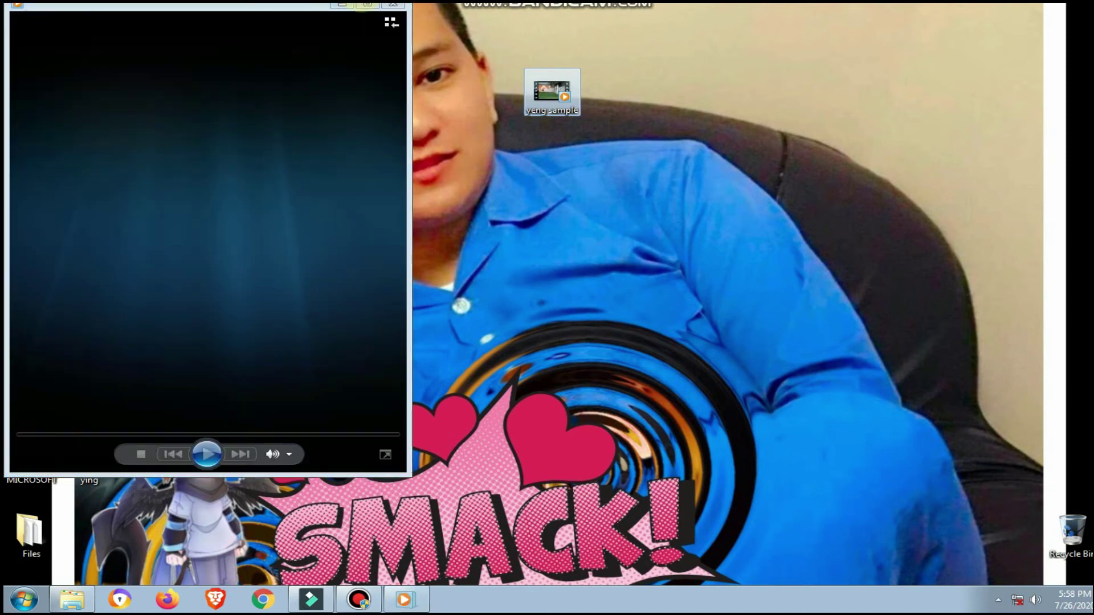
click(369, 6)
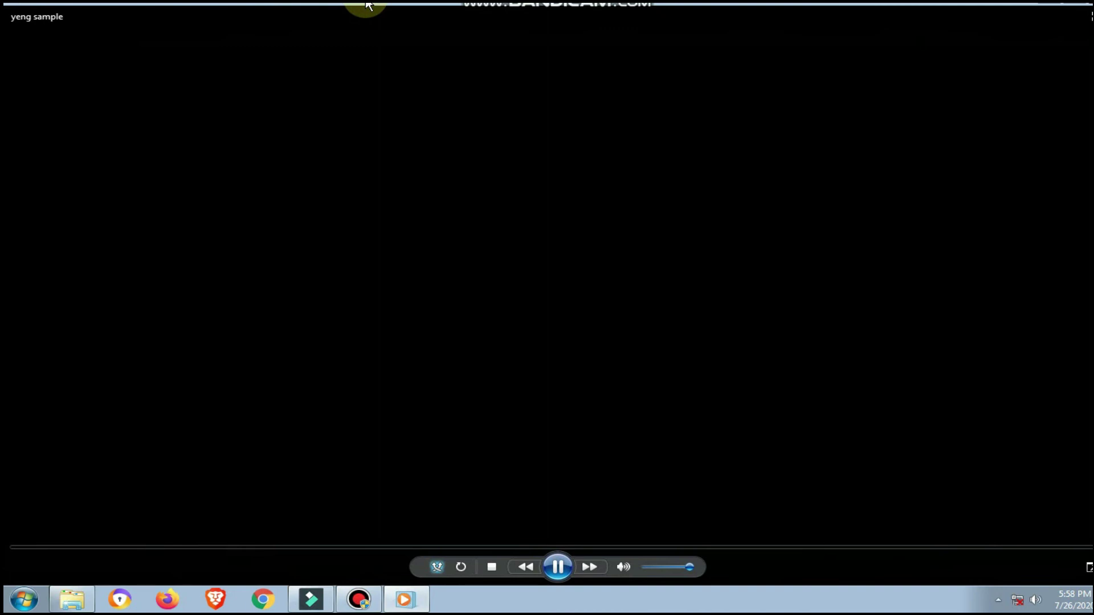